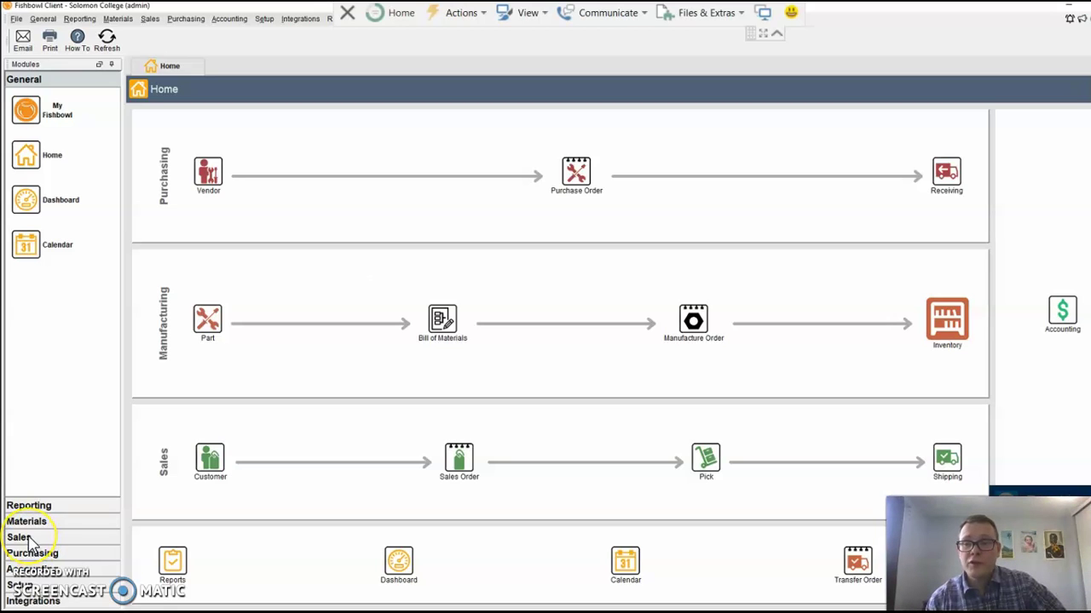
- Open the open shipment for The Keen Reader in the Shipping module and review its cartons, items and weights
left_click(30, 541)
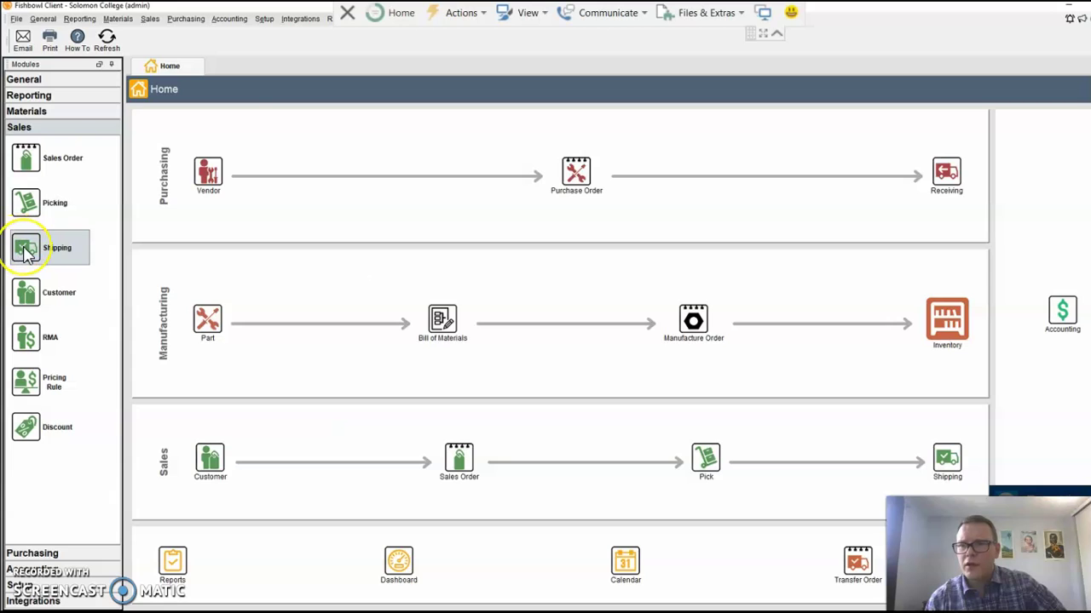
left_click(26, 254)
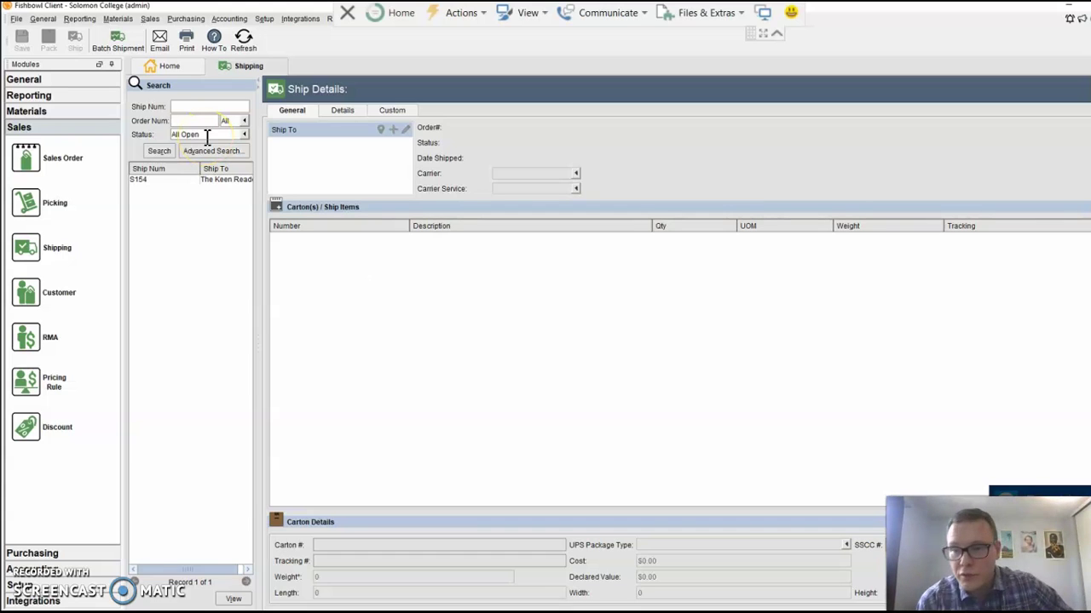
left_click(144, 183)
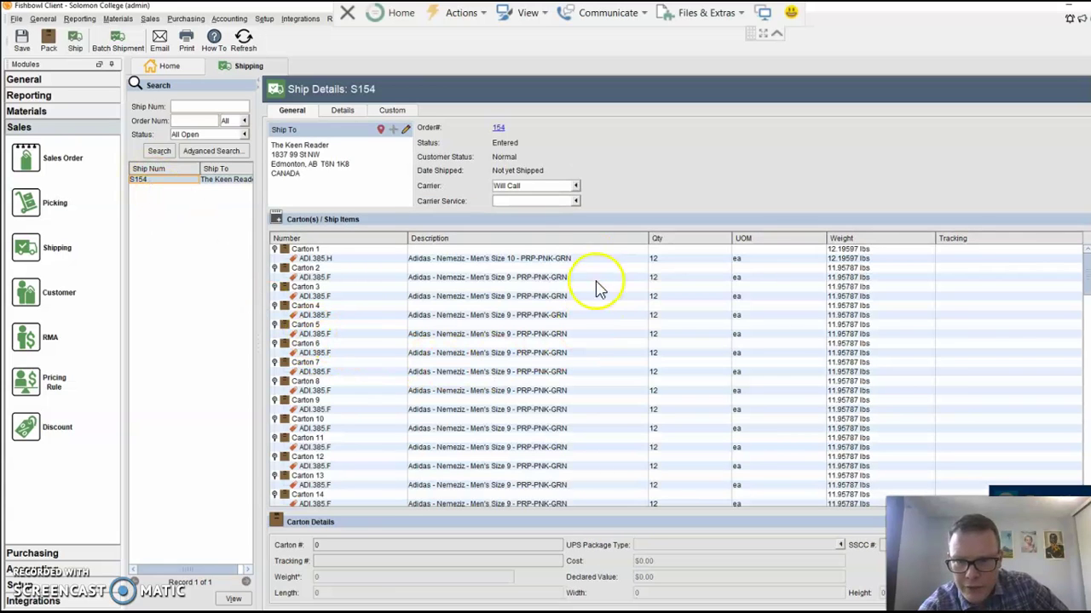
scroll(415, 291, "down", 3)
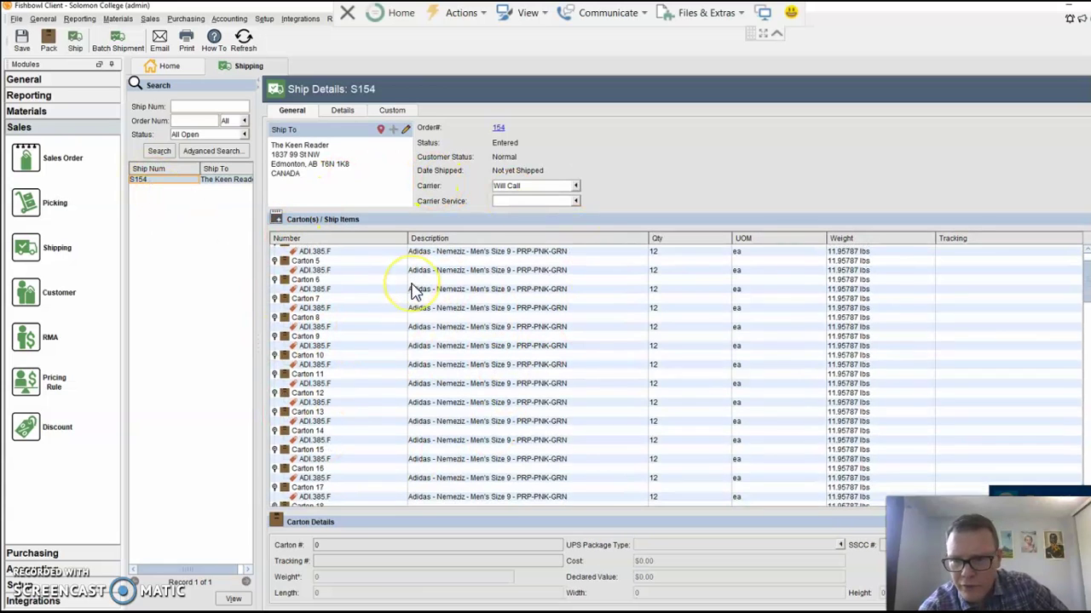
scroll(381, 294, "down", 20)
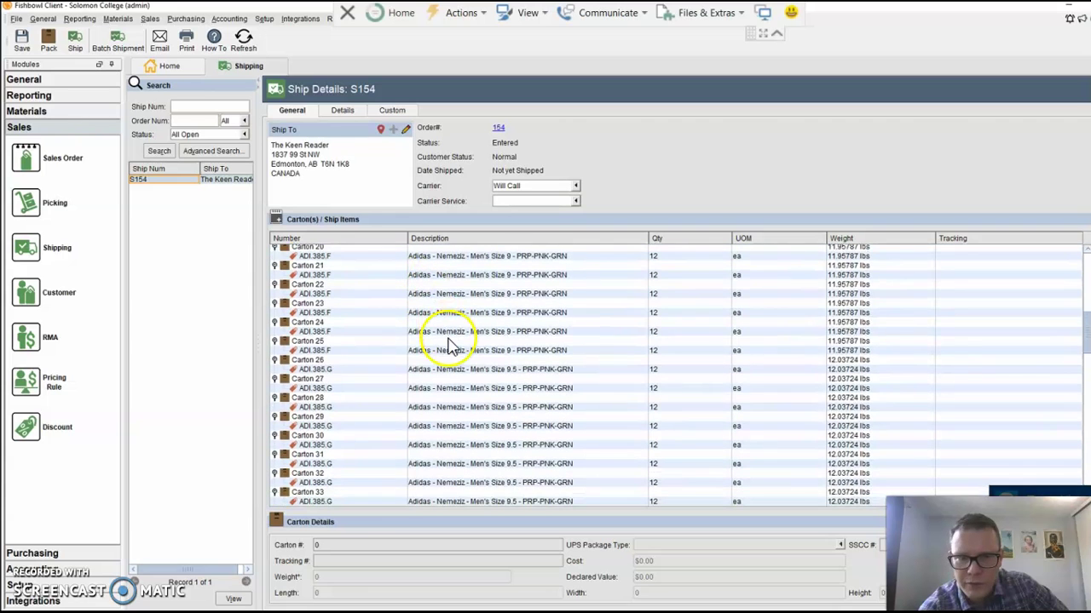
scroll(444, 352, "down", 20)
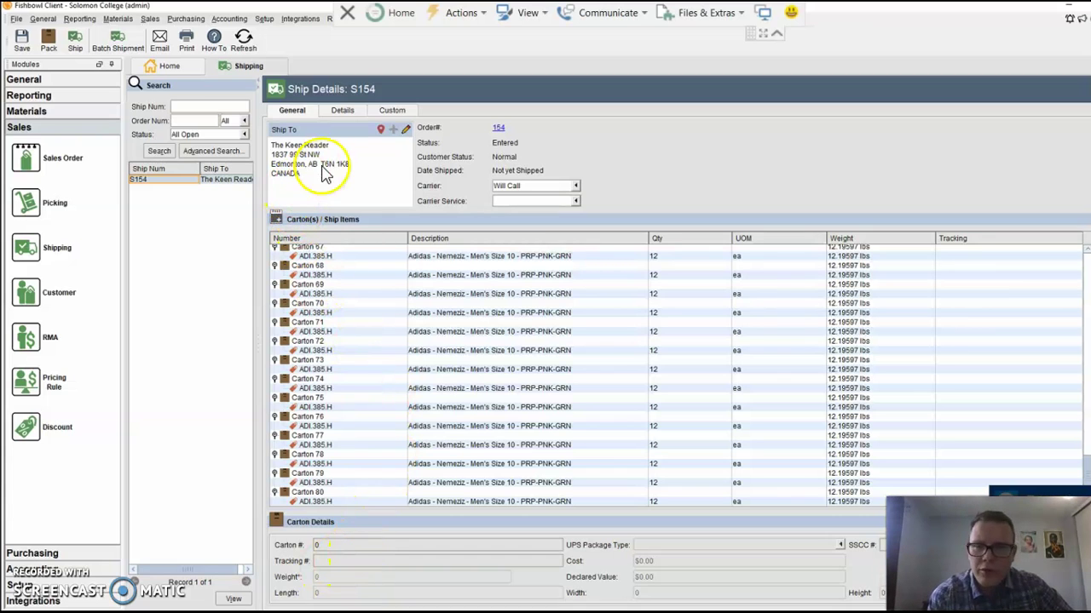
left_click(187, 38)
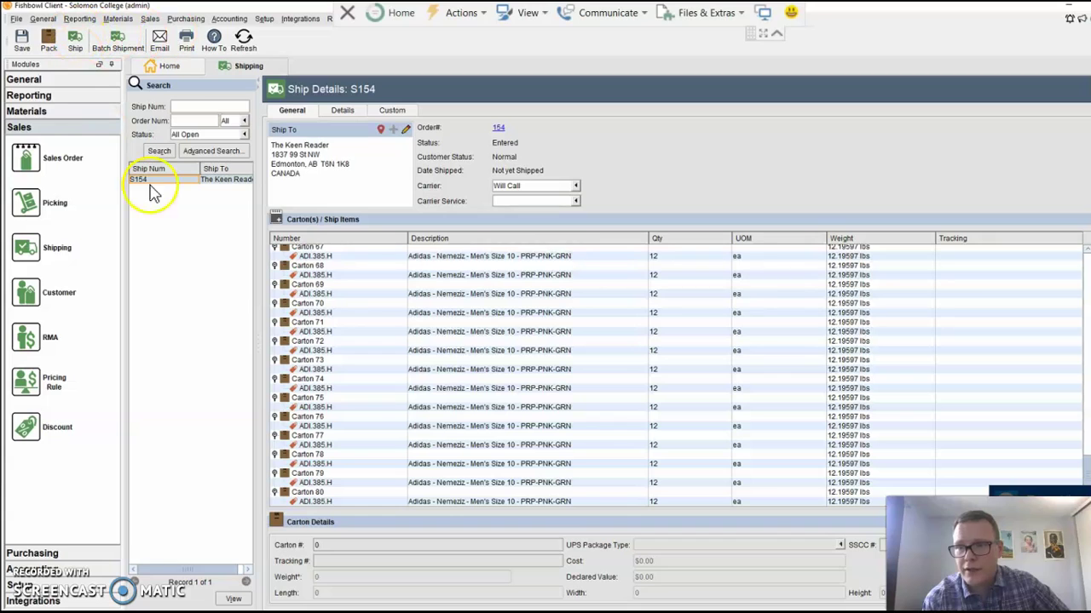
left_click(187, 43)
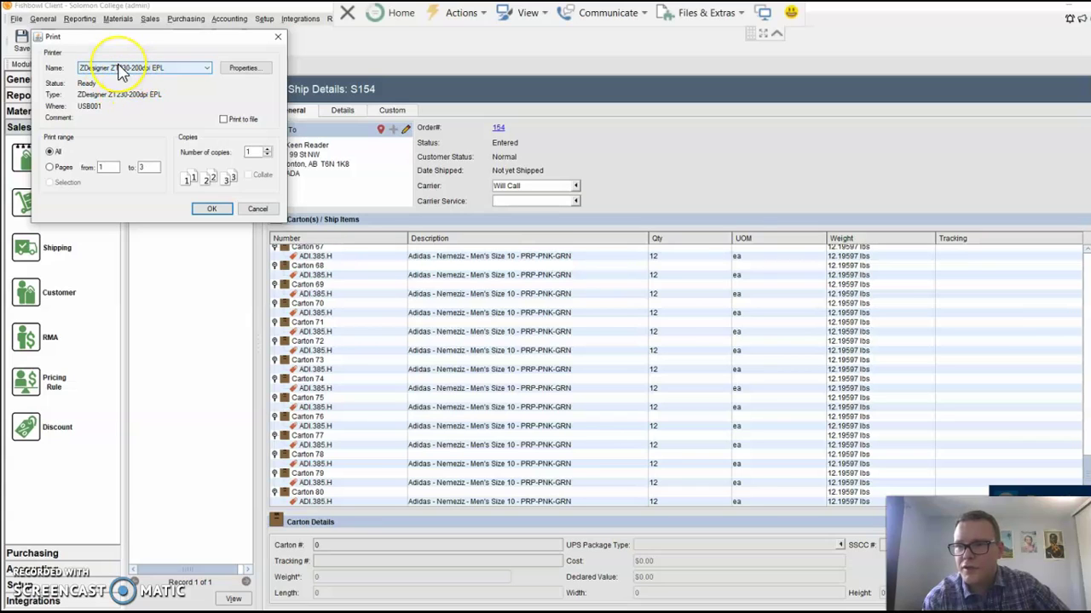
left_click(119, 69)
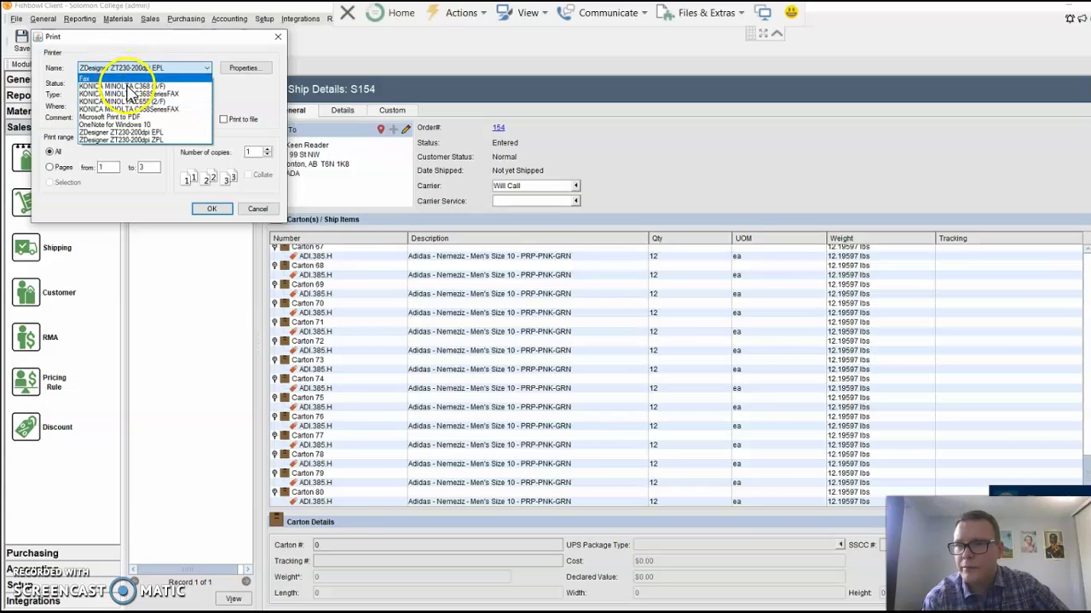
left_click(126, 86)
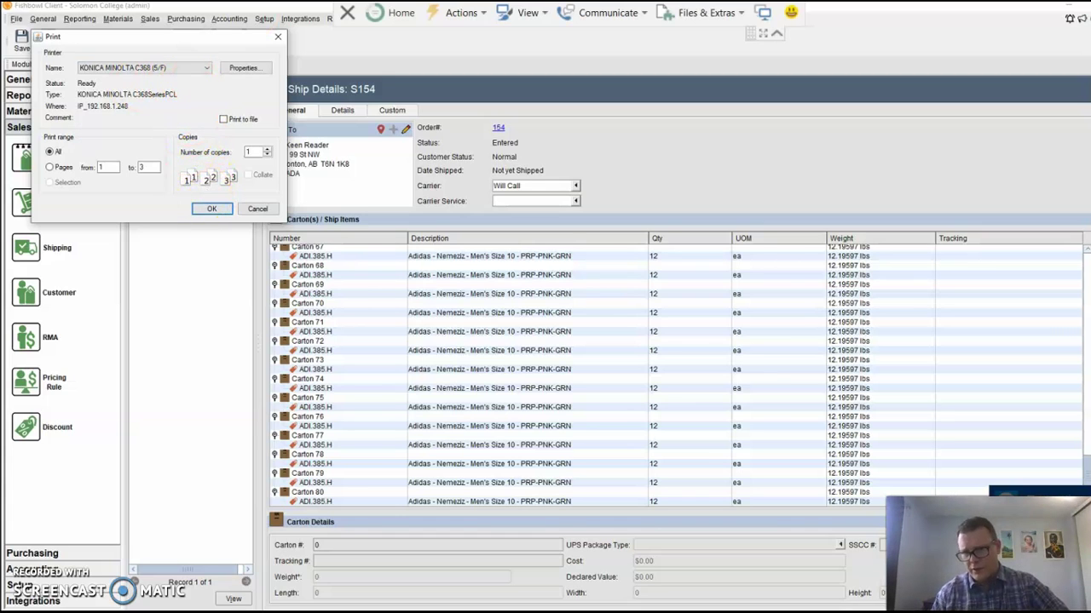
left_click(262, 211)
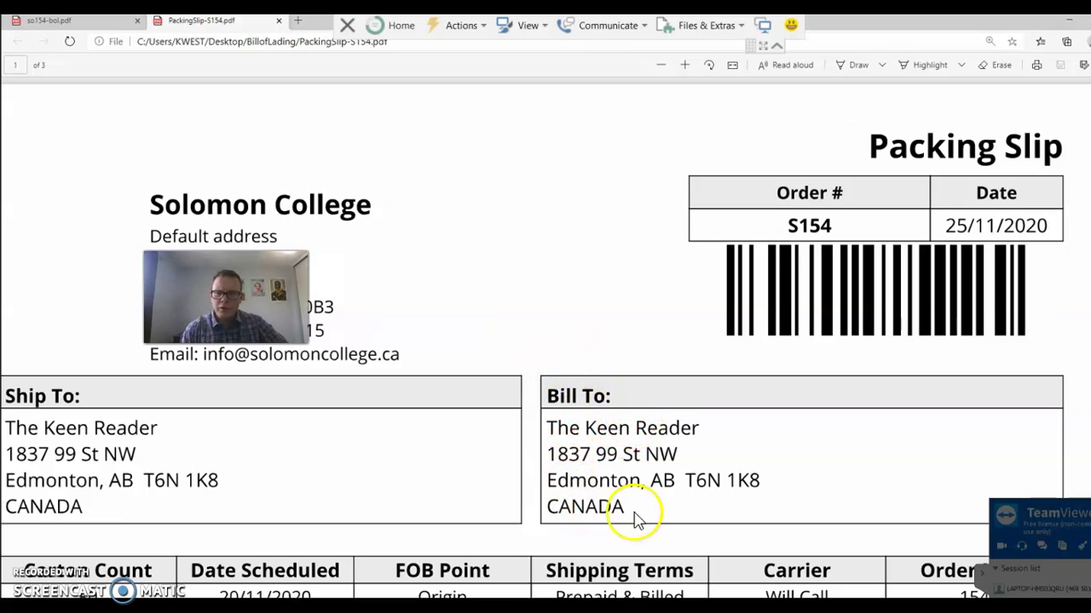
- Review the packing slip PDF through all three pages, checking the shipping terms, carrier, carton weights, total weight and shipped quantities
scroll(445, 312, "down", 4)
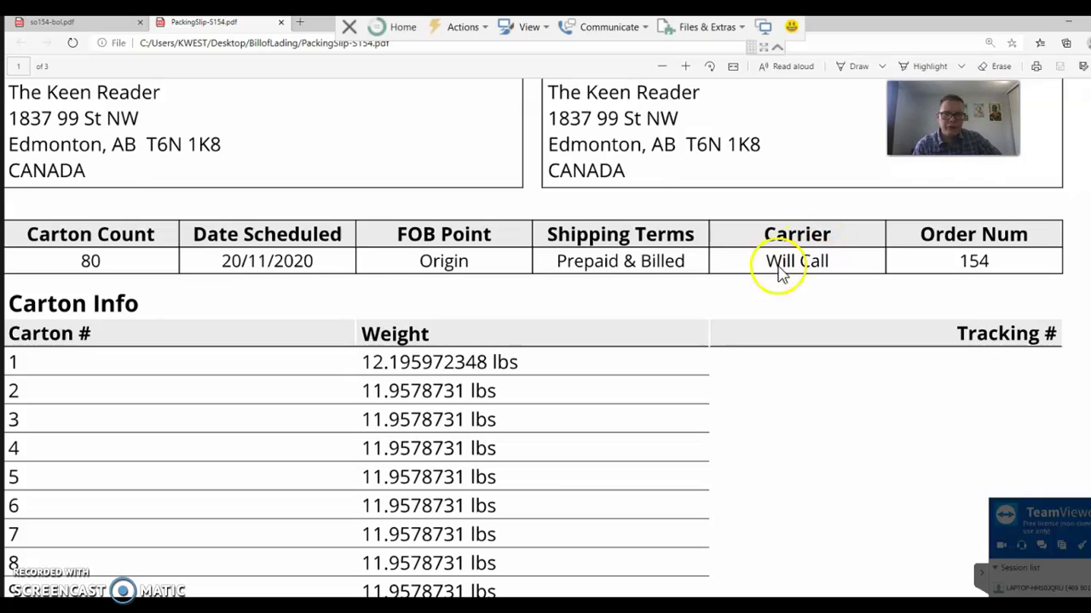
scroll(511, 218, "down", 1)
scroll(85, 197, "down", 1)
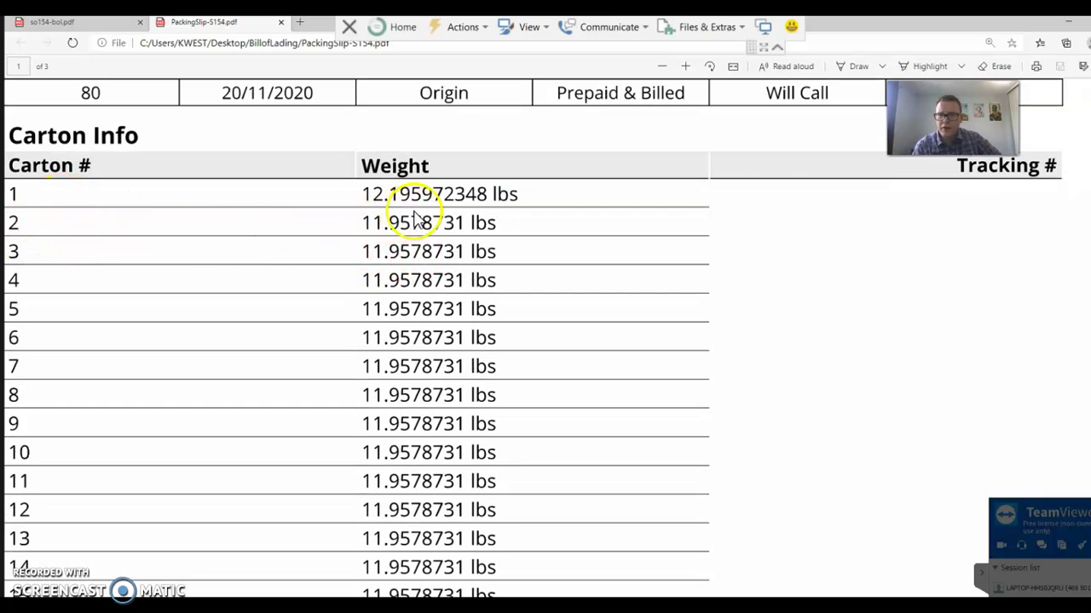
scroll(388, 412, "down", 4)
scroll(388, 412, "down", 12)
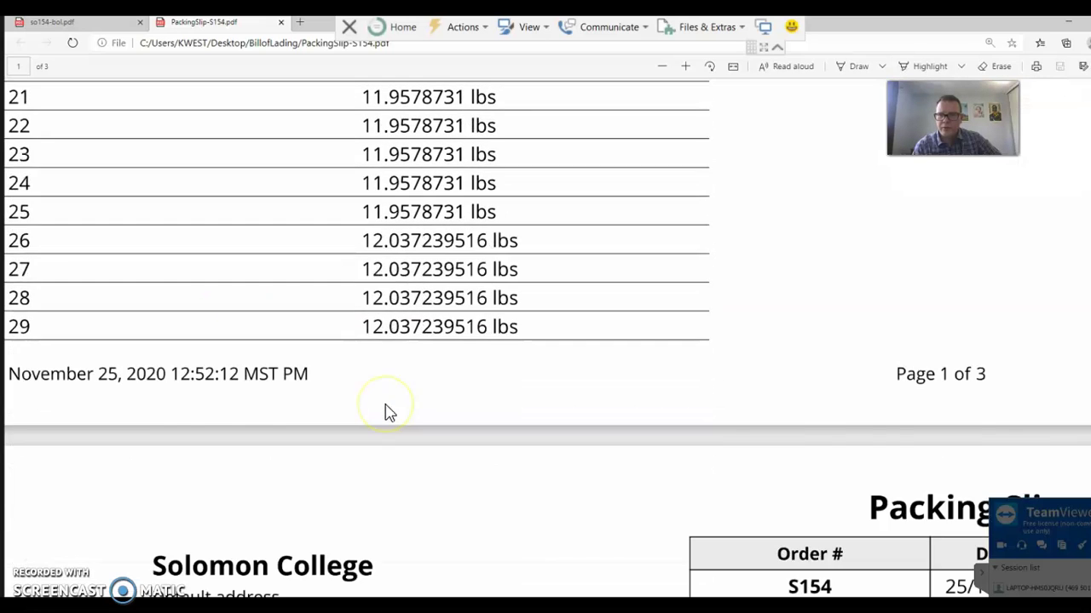
scroll(386, 410, "down", 15)
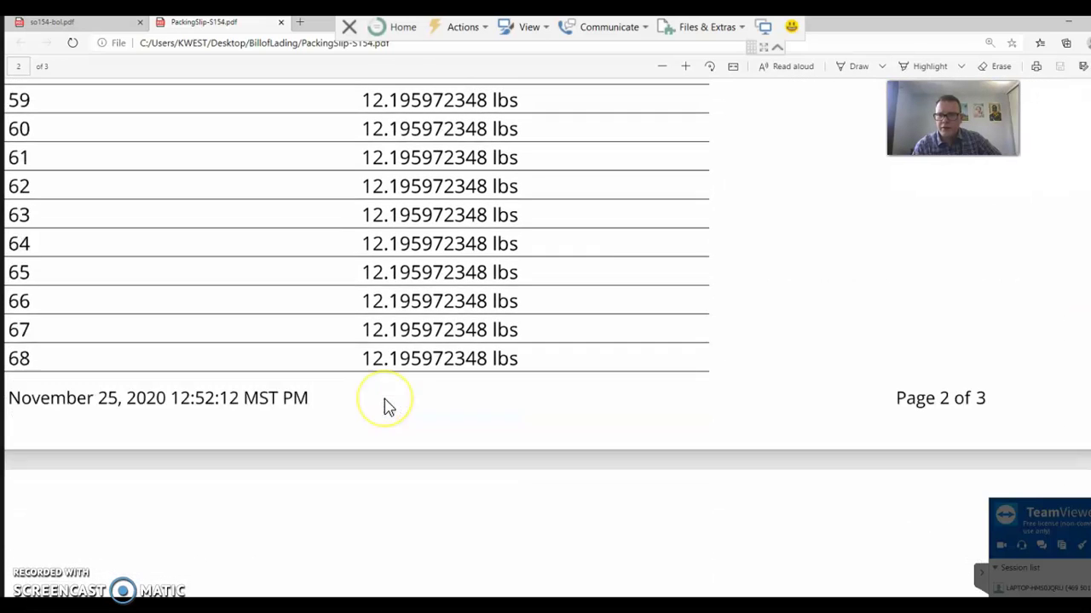
scroll(384, 407, "down", 6)
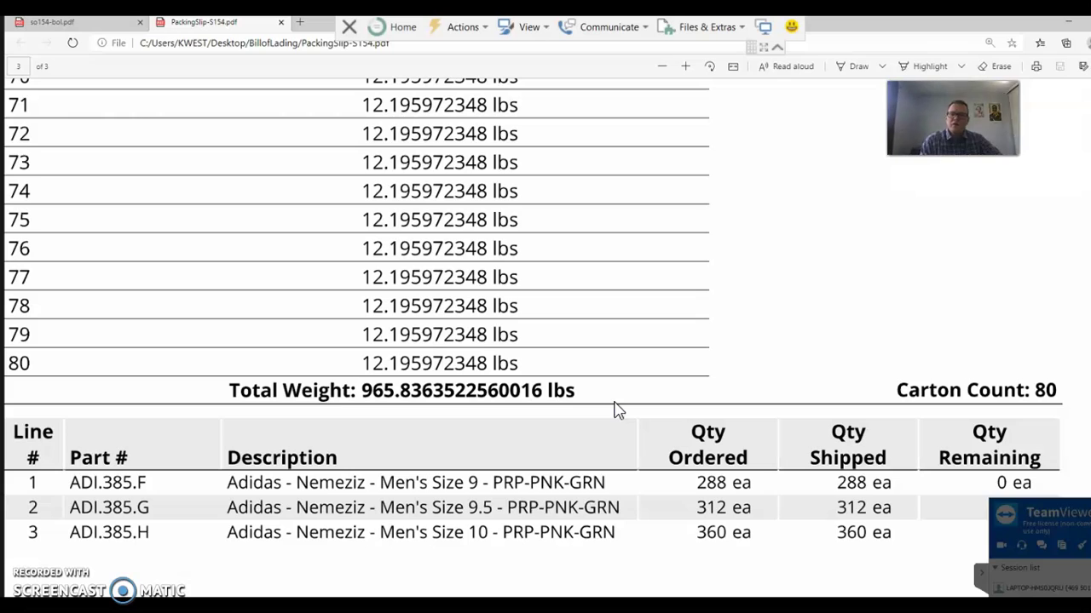
scroll(515, 362, "down", 1)
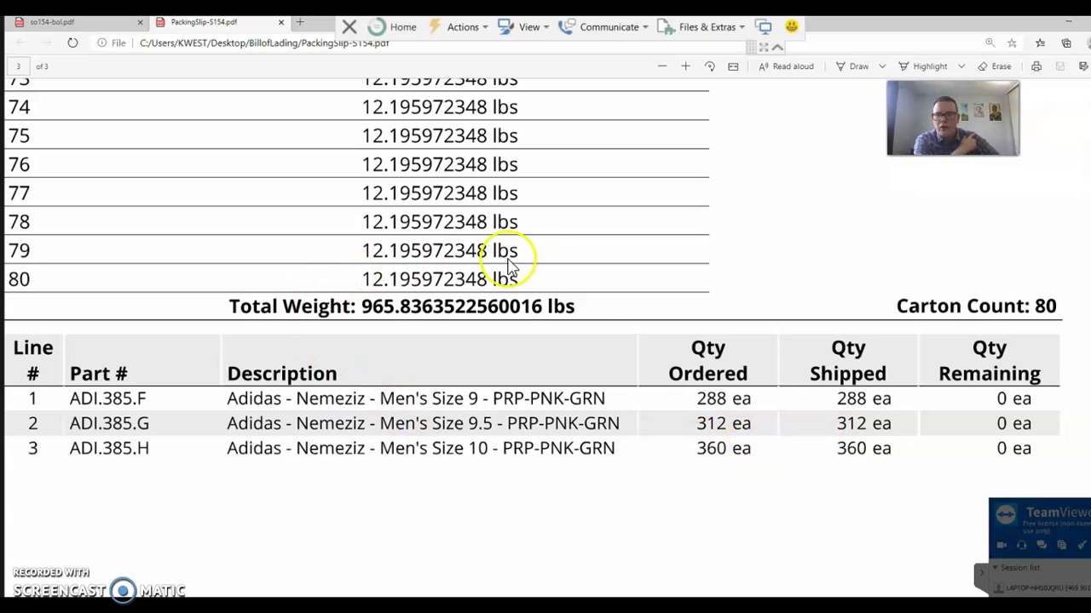
scroll(545, 341, "down", 5)
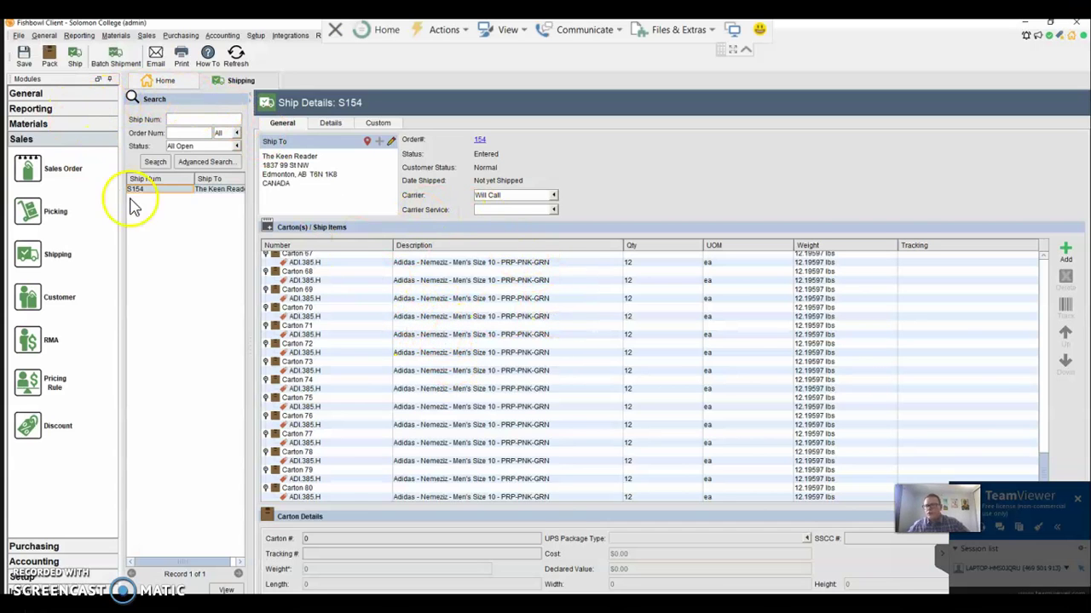
- Open the Bill Of Lading report from the company's Ship reports in the Reports module
left_click(36, 112)
left_click(37, 271)
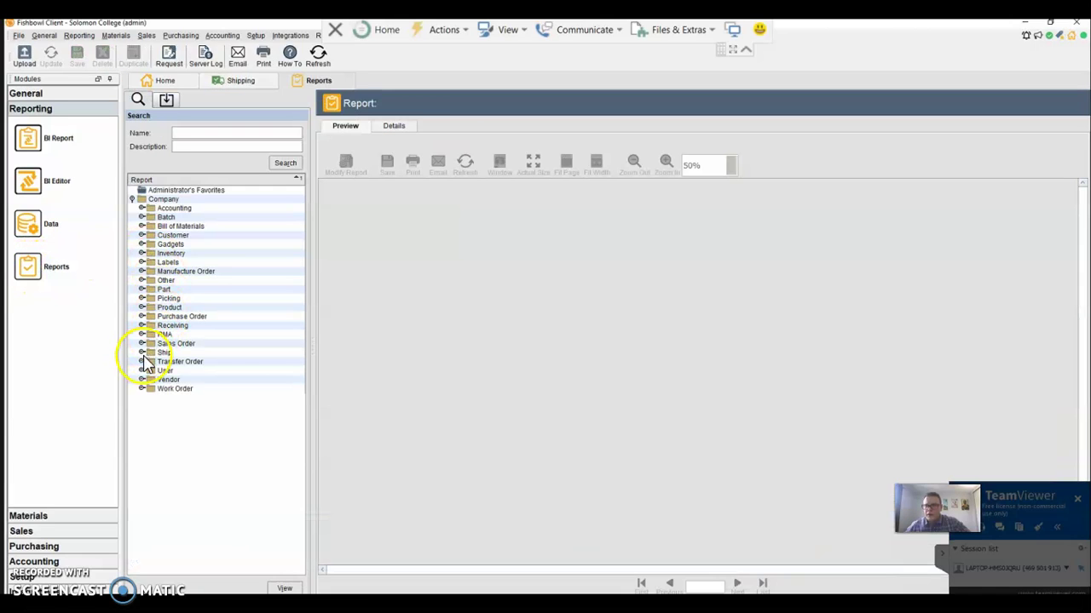
left_click(142, 353)
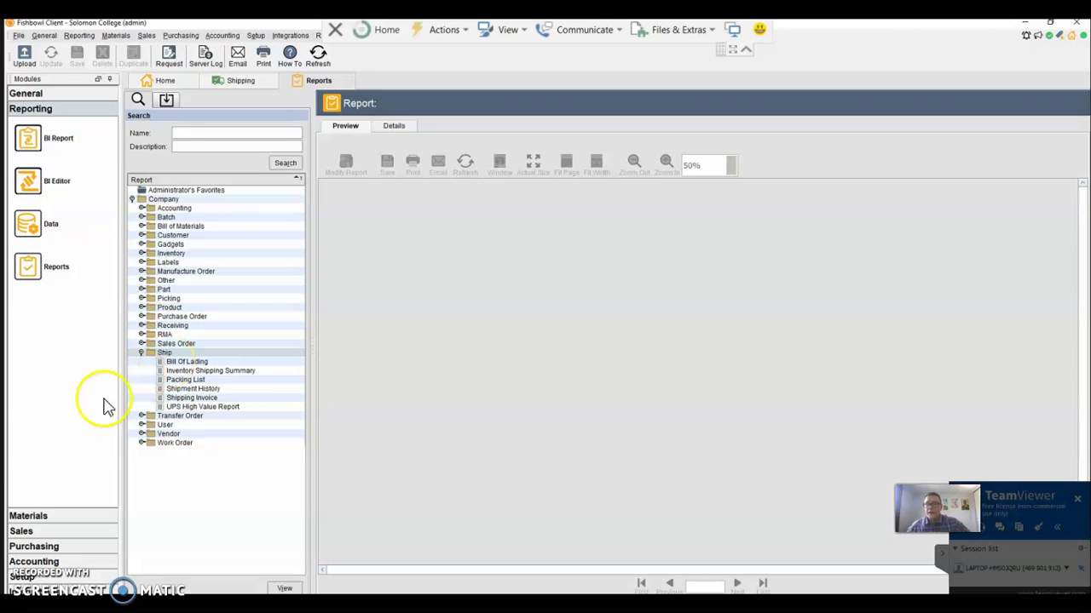
left_click(171, 363)
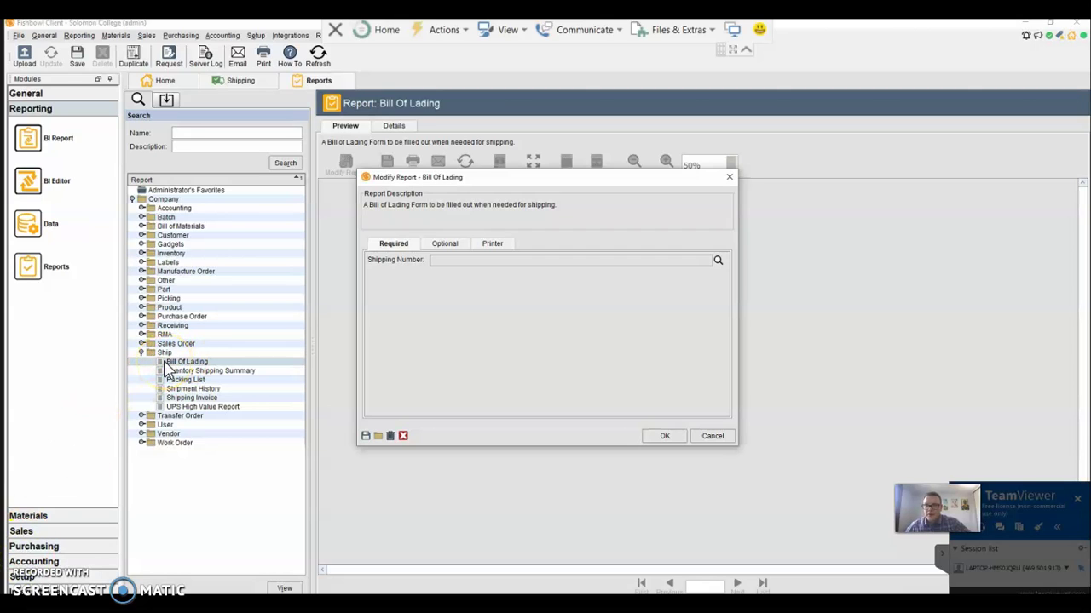
- Generate the bill of lading for The Keen Reader's open shipment, selected as the required shipping number
left_click(717, 260)
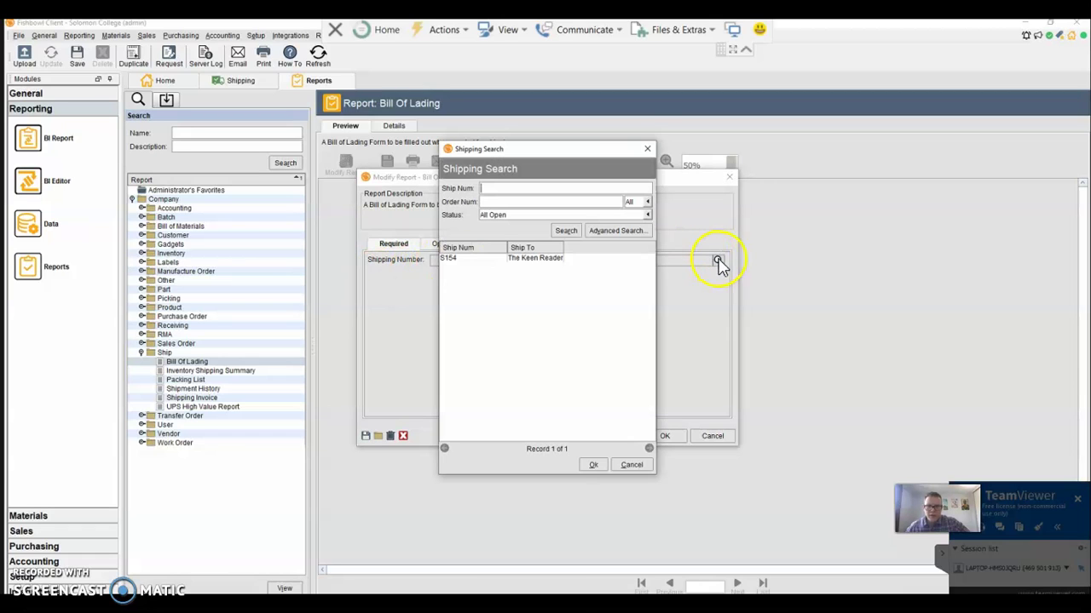
left_click(452, 260)
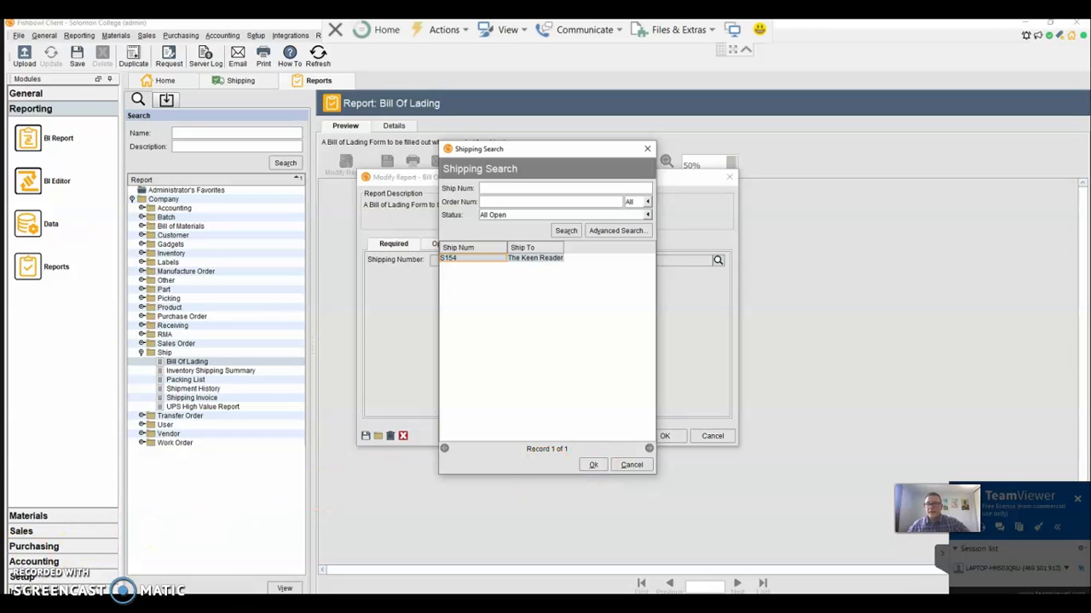
left_click(592, 466)
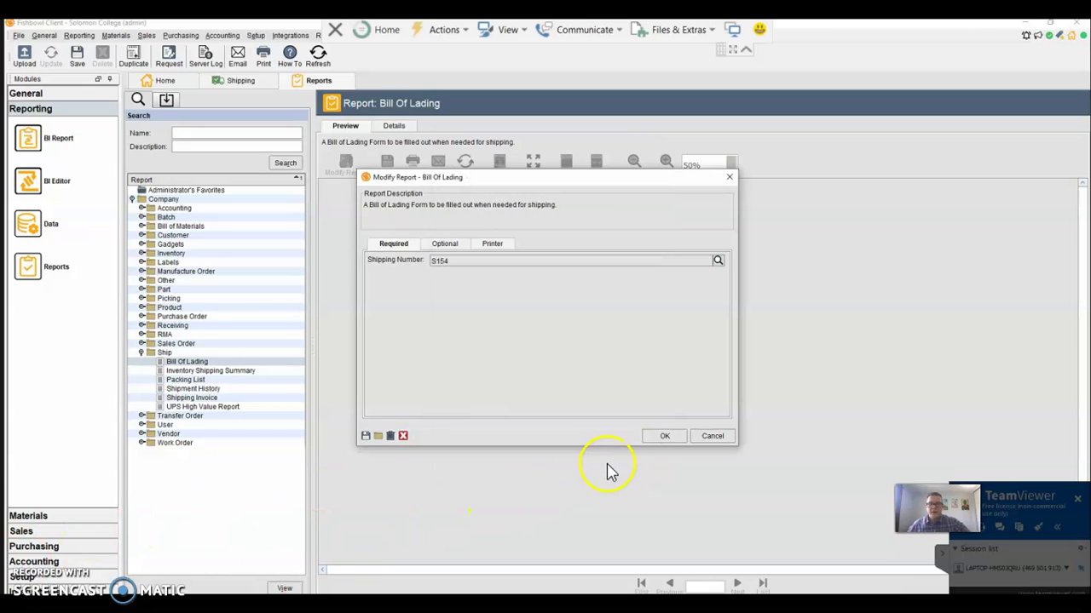
left_click(665, 436)
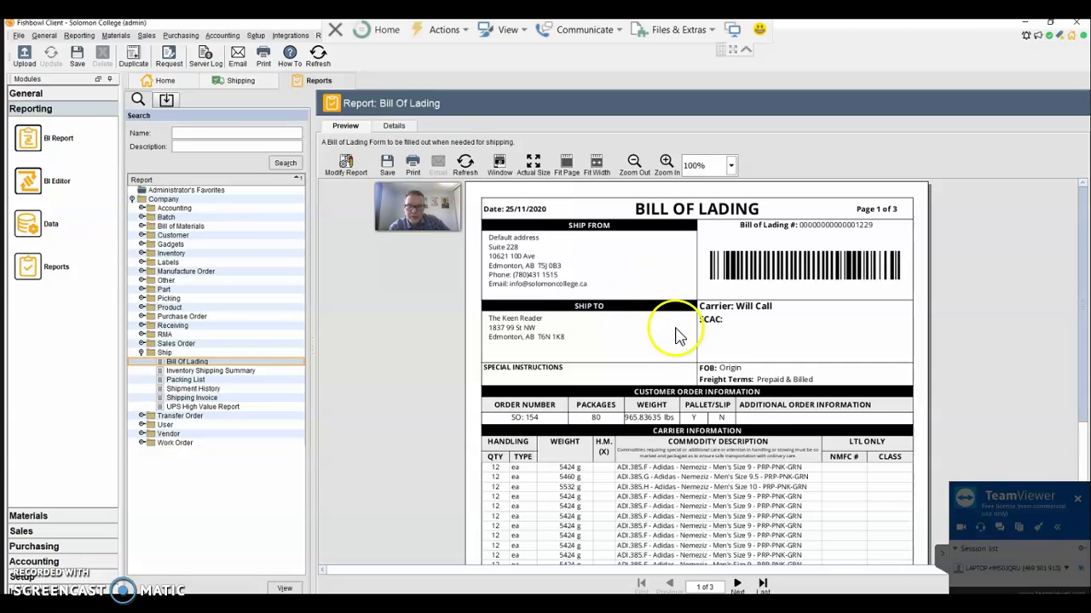
- Examine all three pages of the bill of lading, including the shipping details, commodity lines and signature section
scroll(679, 332, "down", 2)
scroll(679, 332, "down", 4)
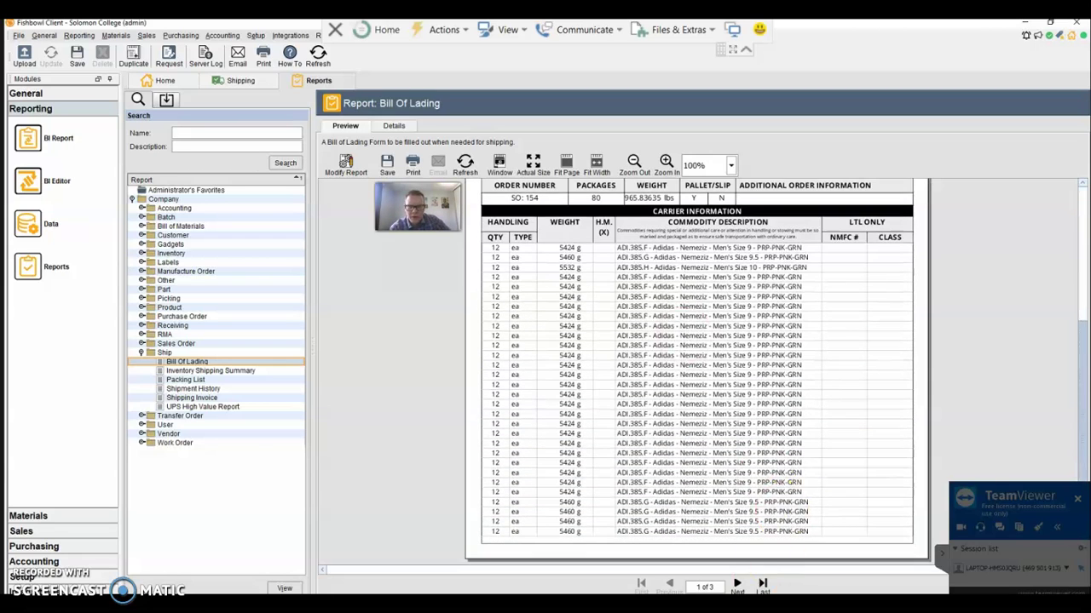
left_click(737, 584)
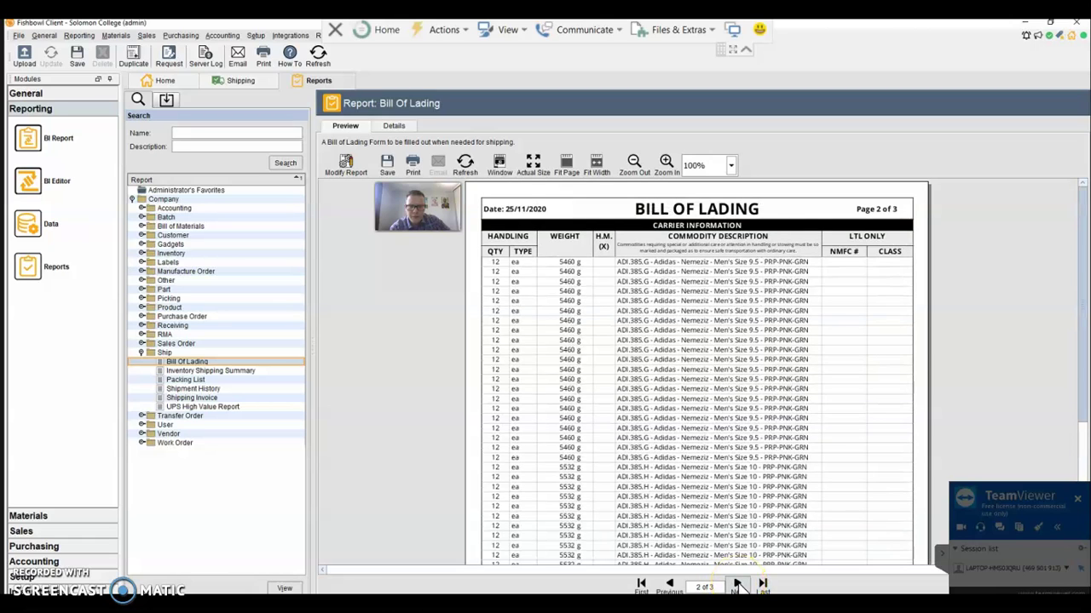
left_click(737, 585)
left_click(670, 584)
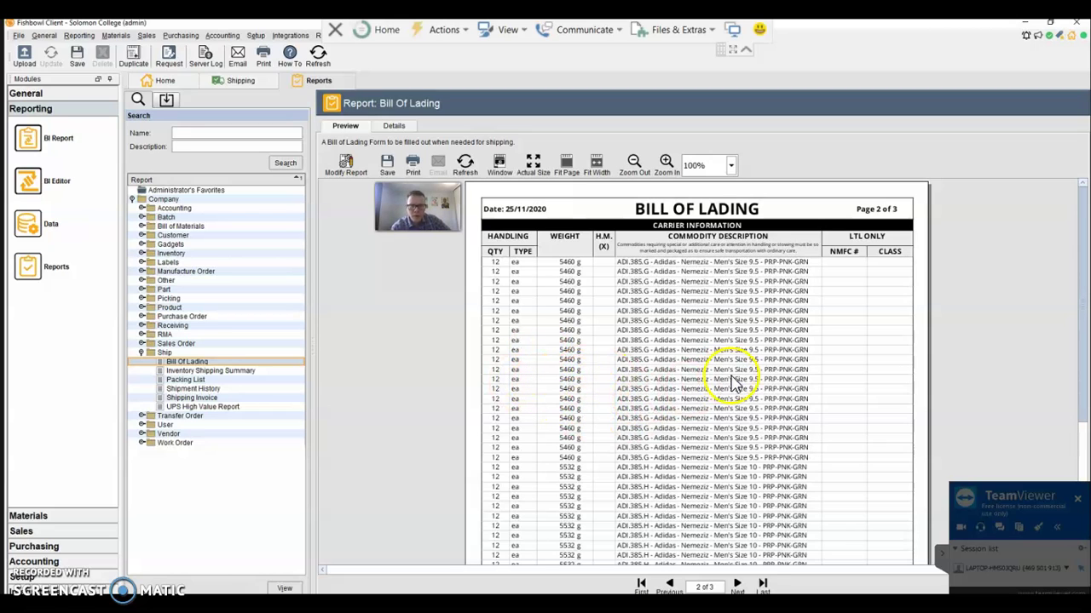
left_click(670, 584)
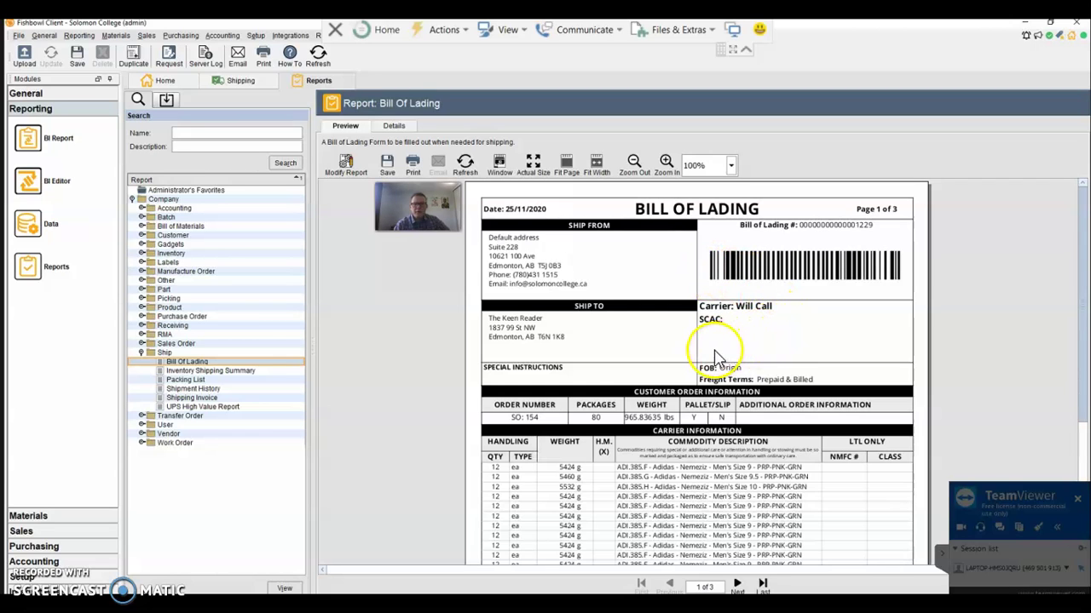
scroll(718, 360, "down", 1)
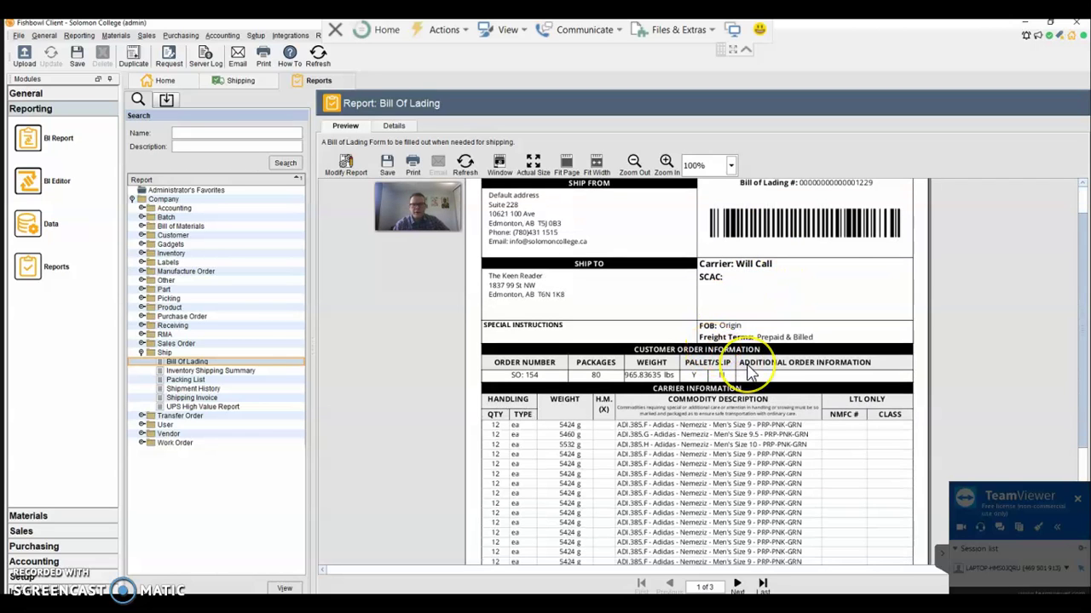
scroll(725, 363, "down", 4)
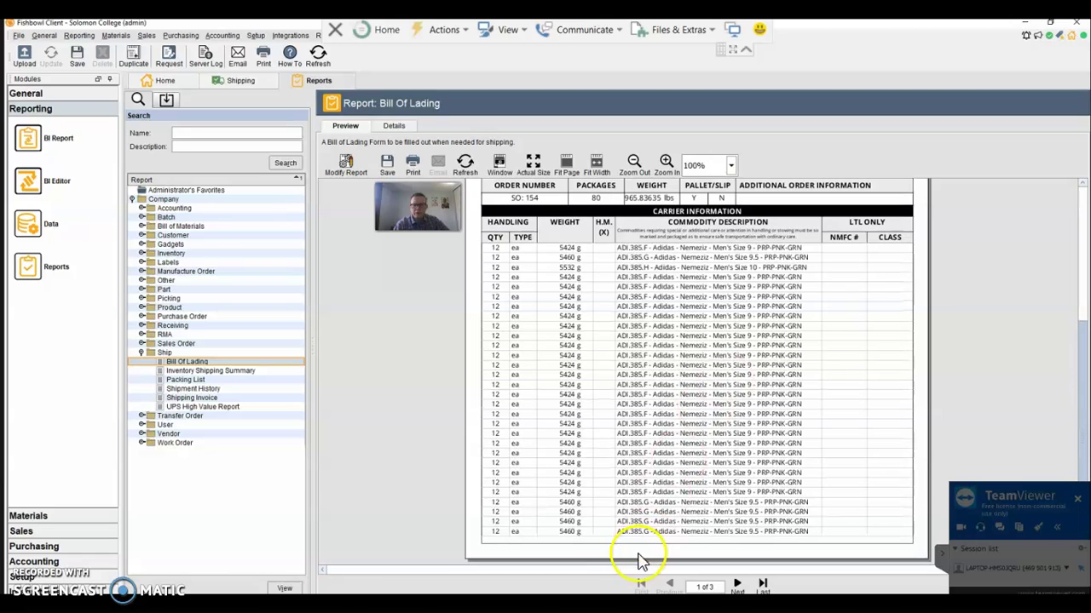
left_click(737, 585)
left_click(737, 584)
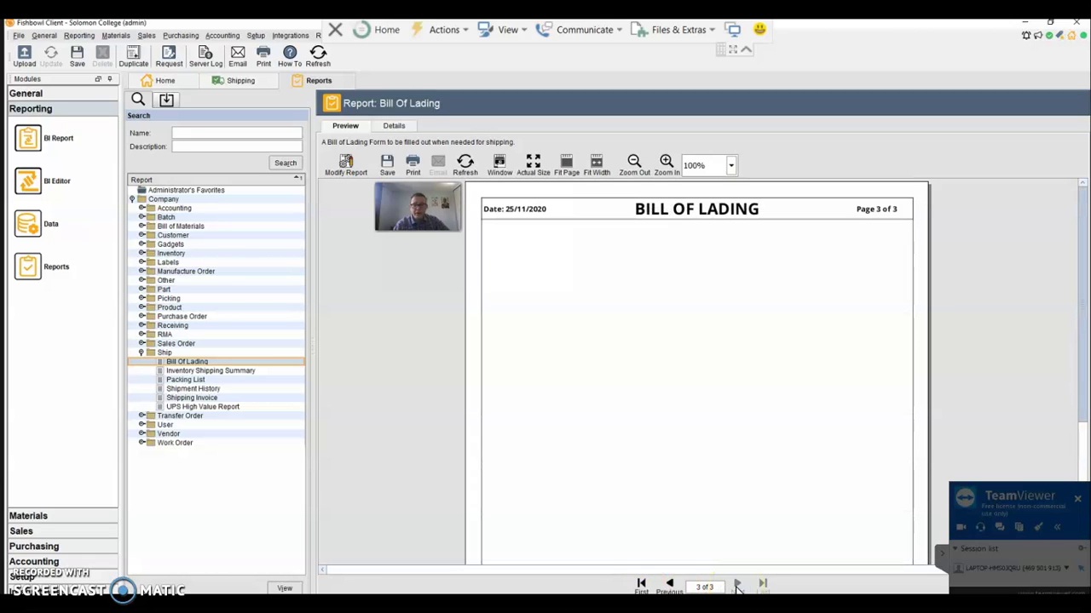
scroll(723, 497, "down", 8)
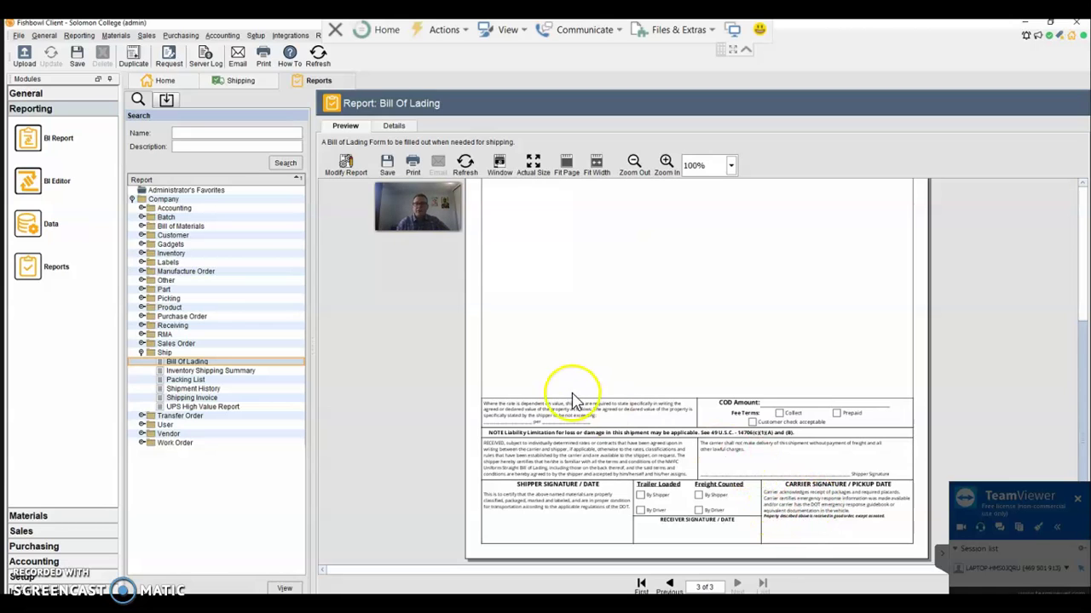
- Return to the home overview and reopen the Reports module from the Reporting group
left_click(25, 93)
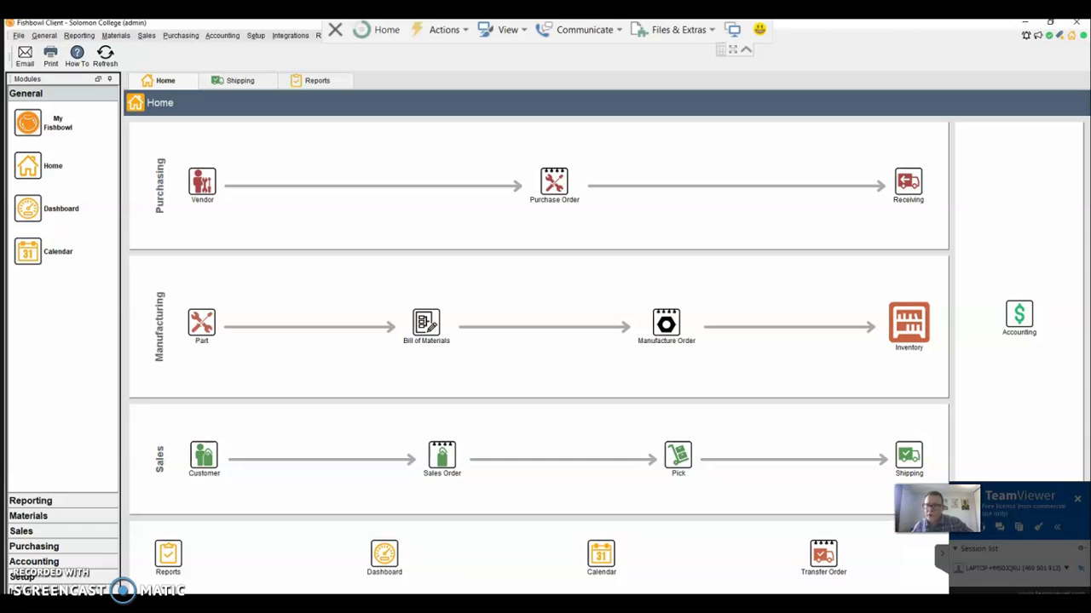
left_click(27, 500)
left_click(27, 267)
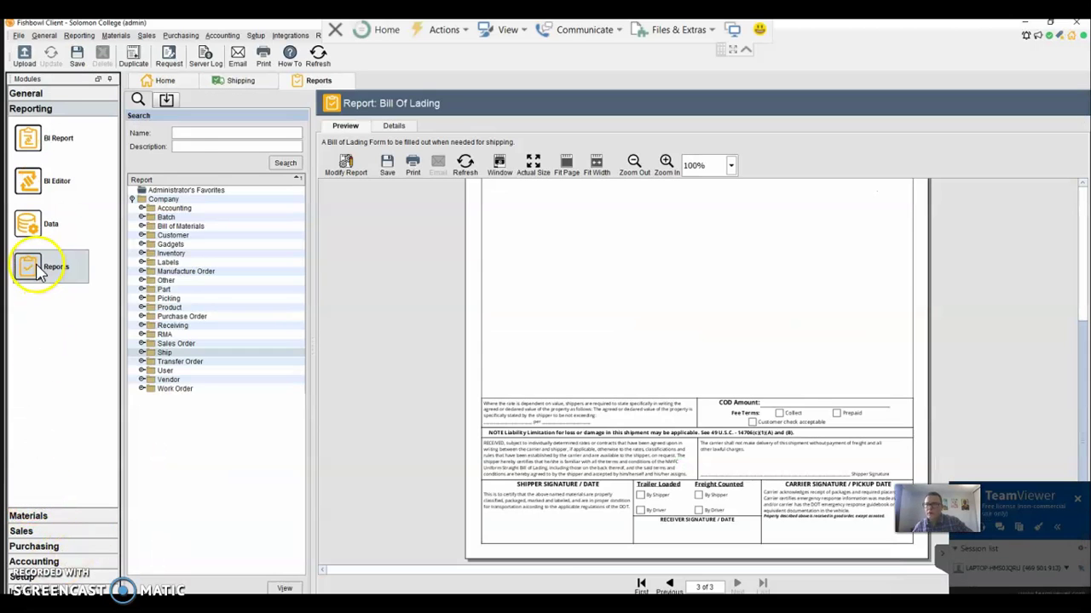
- Open the 4x6 Product Barcodes One Off report from the company's Labels reports and limit it to product number ADI.385.F
left_click(143, 263)
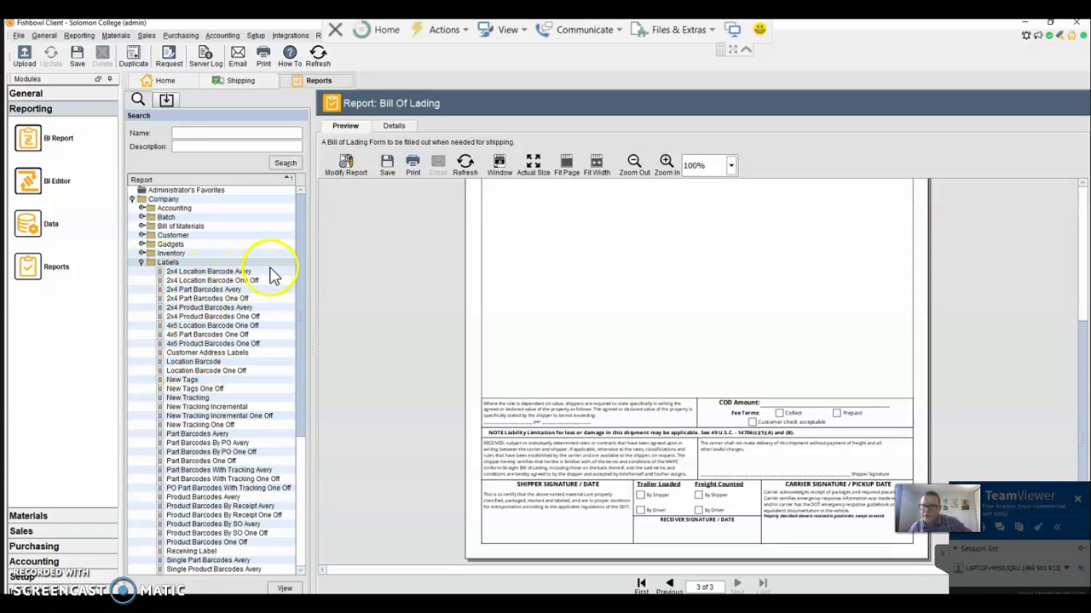
left_click(162, 344)
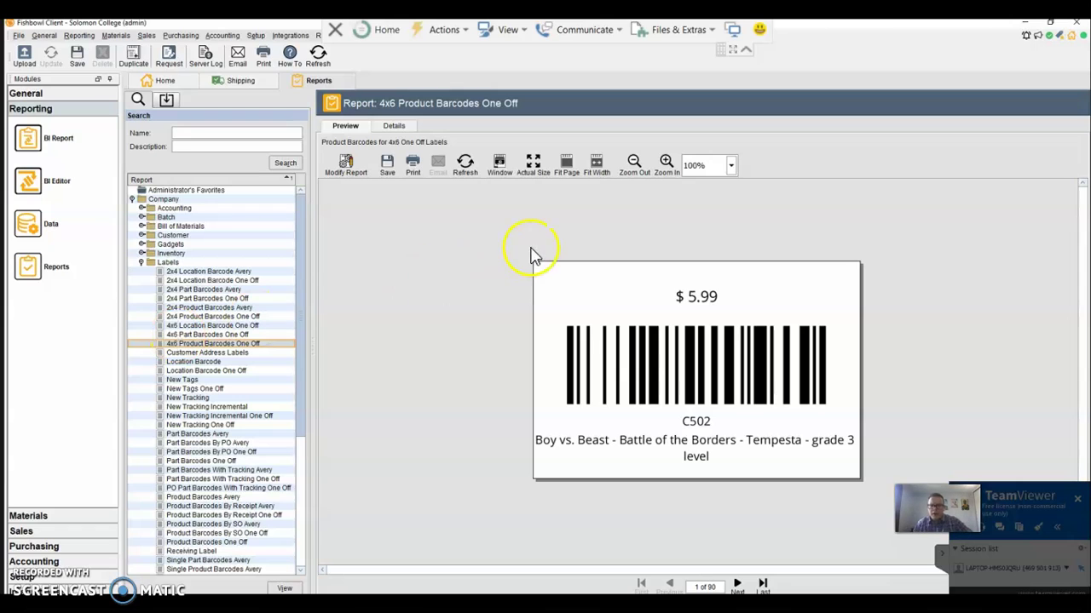
left_click(346, 166)
double_click(444, 282)
left_click(437, 261)
type("ad")
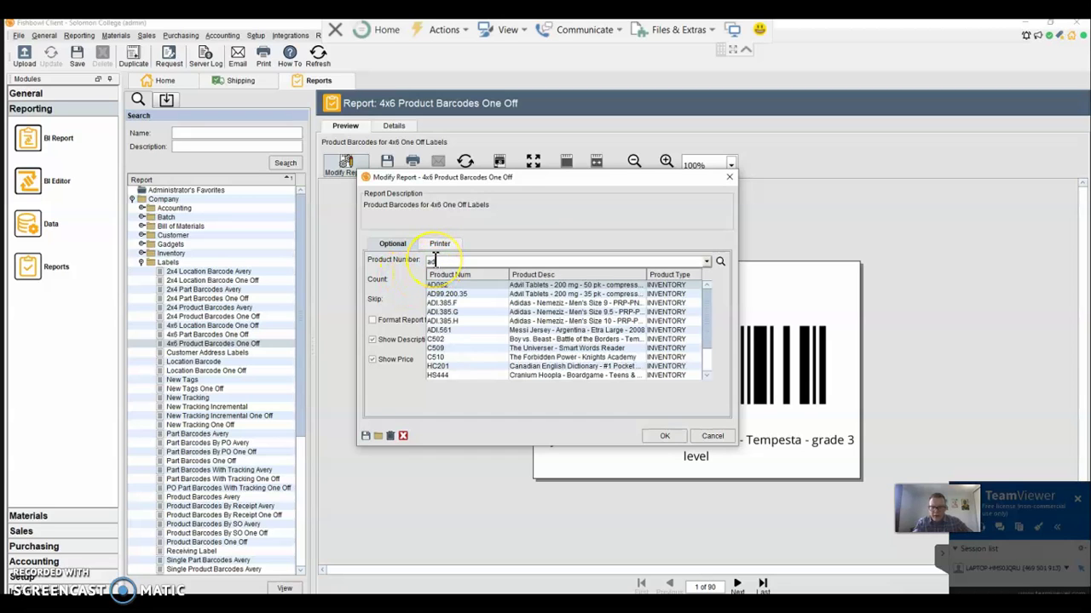
type("i")
left_click(458, 285)
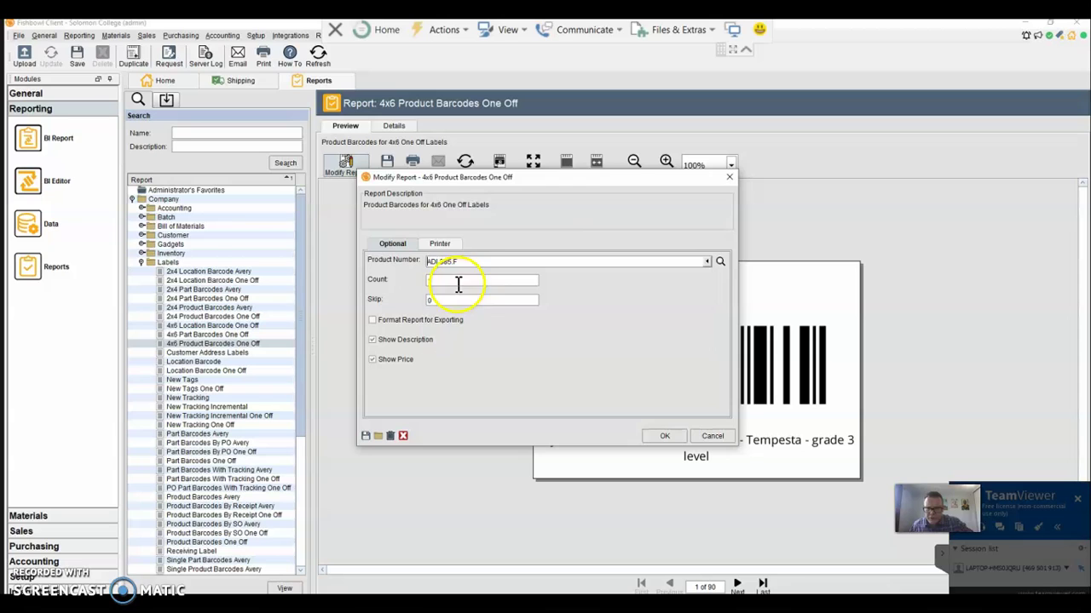
left_click(657, 435)
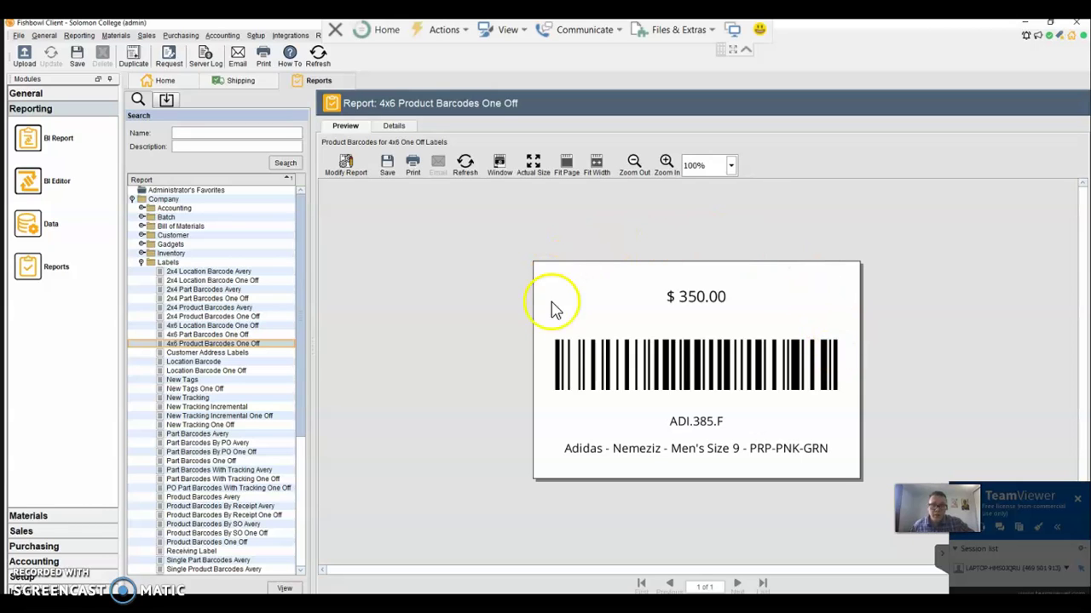
- Open the print settings for the 4x6 barcode label of product ADI.385.F
left_click(715, 304)
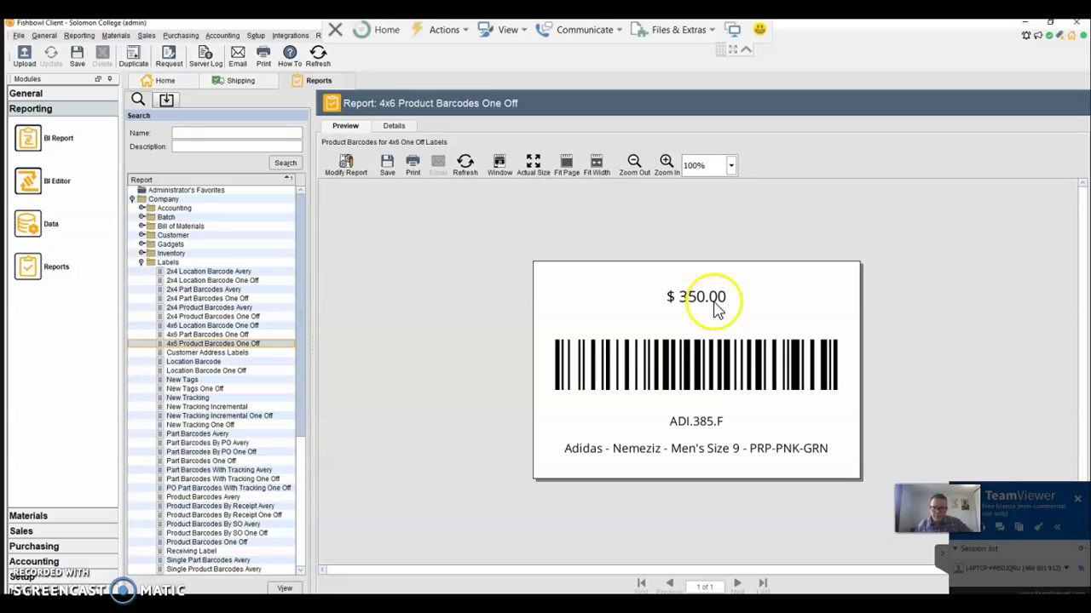
left_click(694, 510)
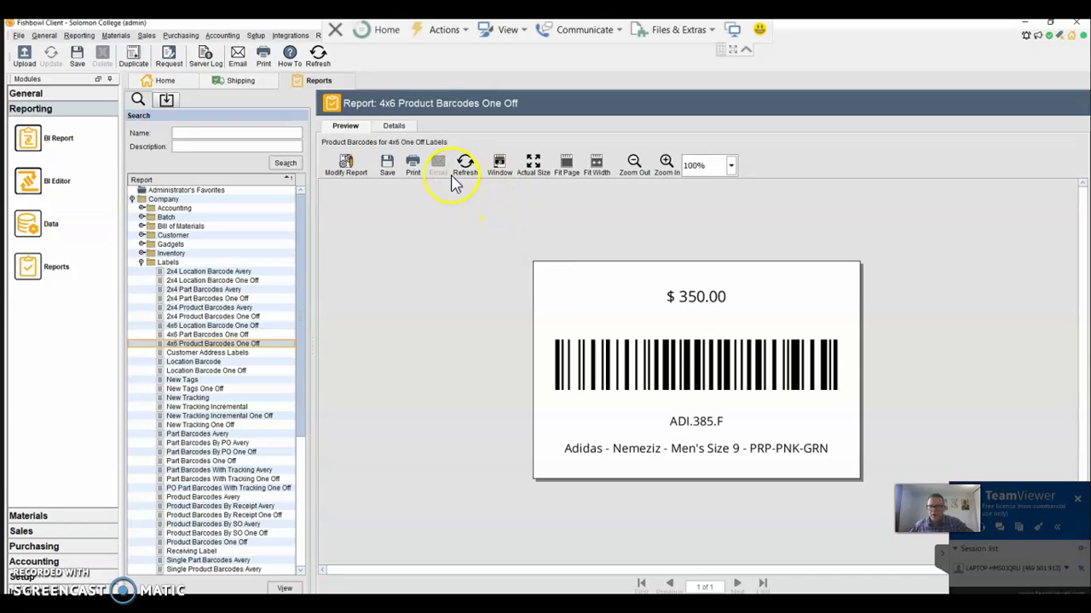
left_click(412, 167)
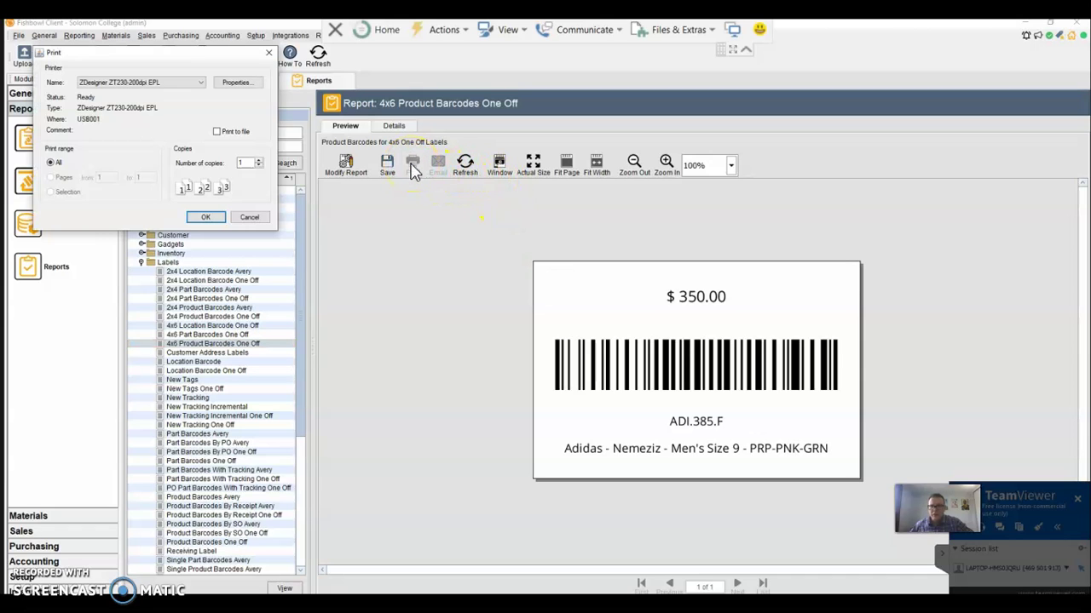